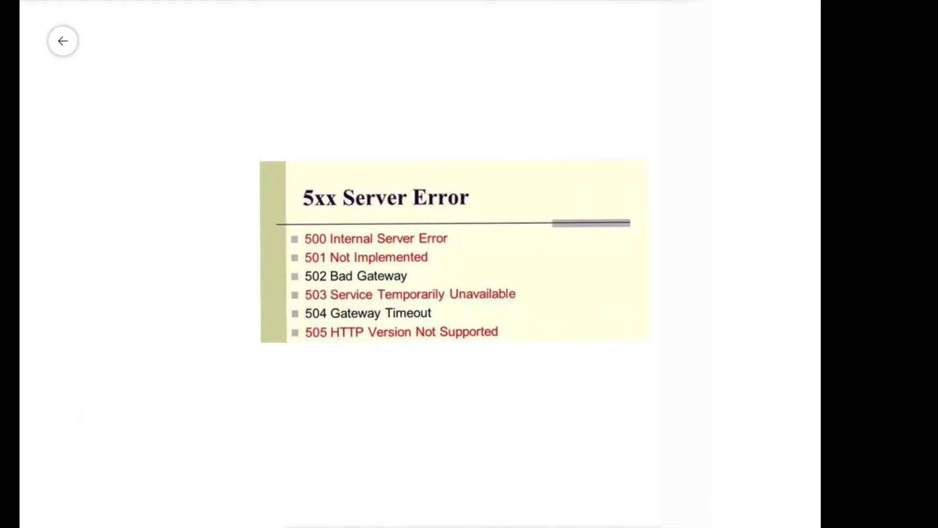
pyautogui.moveTo(483, 163)
pyautogui.mouseDown()
pyautogui.moveTo(317, 173)
pyautogui.moveTo(311, 228)
pyautogui.moveTo(534, 187)
pyautogui.moveTo(516, 163)
pyautogui.mouseUp()
pyautogui.moveTo(473, 242); pyautogui.dragTo(520, 209)
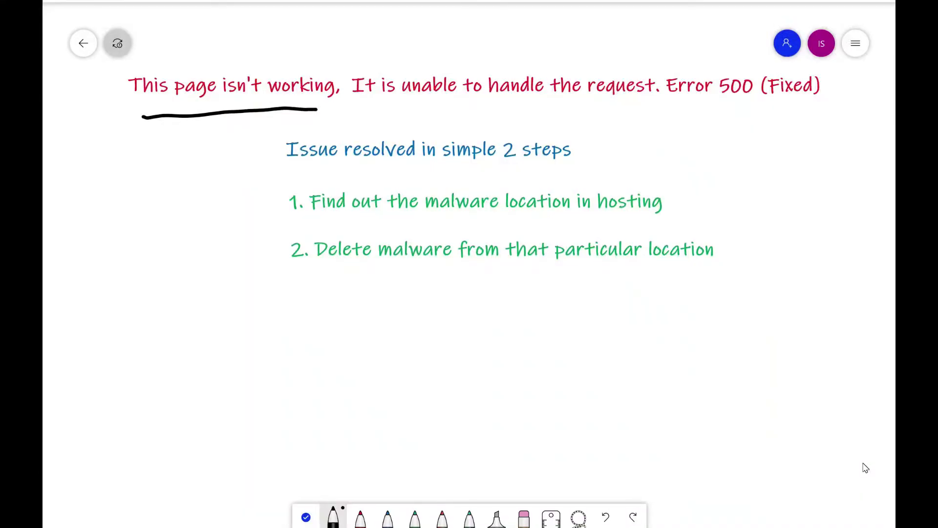
# Step: Mark up the whiteboard: underline the request error, circle "Error 500 (Fixed)", underline "2 steps" and tick the three lines beneath the headline
pyautogui.moveTo(368, 111); pyautogui.dragTo(831, 110)
pyautogui.moveTo(807, 54)
pyautogui.mouseDown()
pyautogui.moveTo(858, 91)
pyautogui.moveTo(658, 100)
pyautogui.moveTo(865, 66)
pyautogui.moveTo(812, 61)
pyautogui.mouseUp()
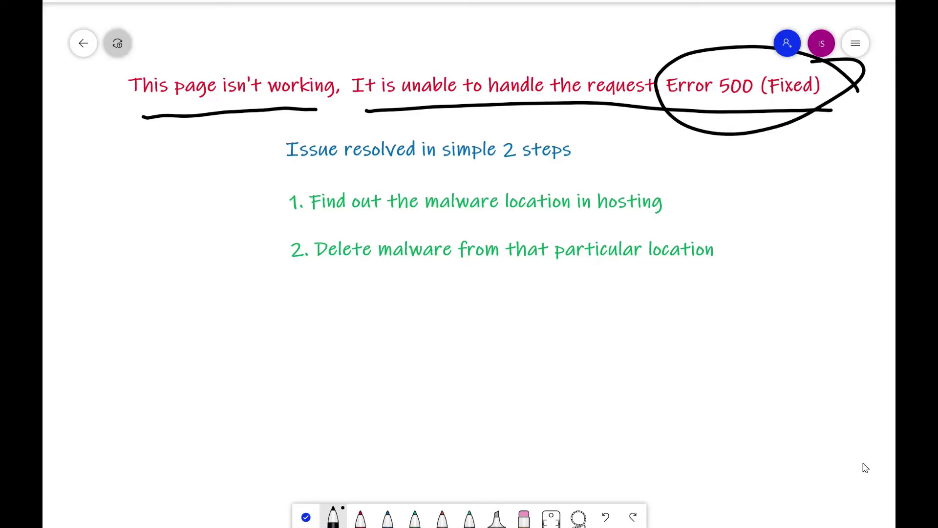
pyautogui.moveTo(608, 149); pyautogui.dragTo(695, 137)
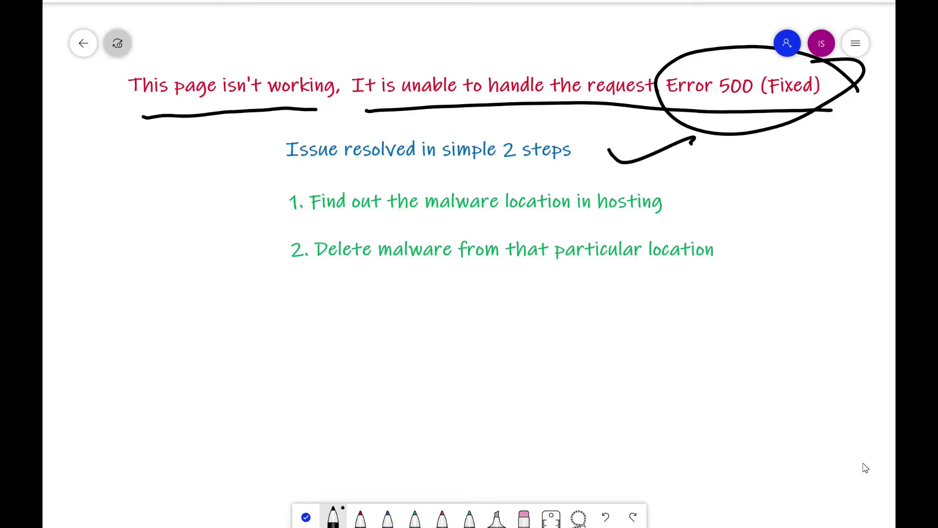
pyautogui.moveTo(474, 178); pyautogui.dragTo(595, 175)
pyautogui.moveTo(720, 192); pyautogui.dragTo(819, 159)
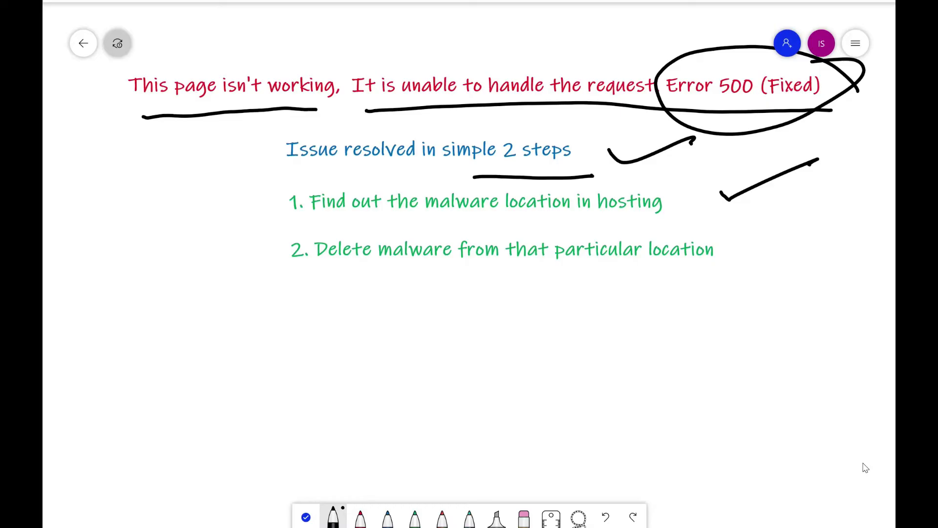
pyautogui.moveTo(749, 250)
pyautogui.mouseDown()
pyautogui.moveTo(770, 264)
pyautogui.moveTo(829, 212)
pyautogui.mouseUp()
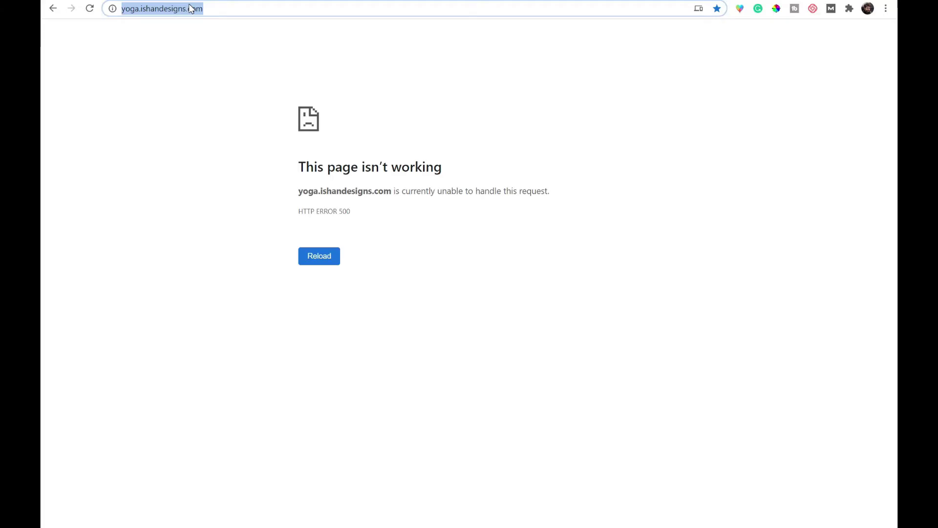
# Step: Go to the cPanel address of yoga.ishandesigns.com by adding /cpanel to the site's URL
pyautogui.click(190, 8)
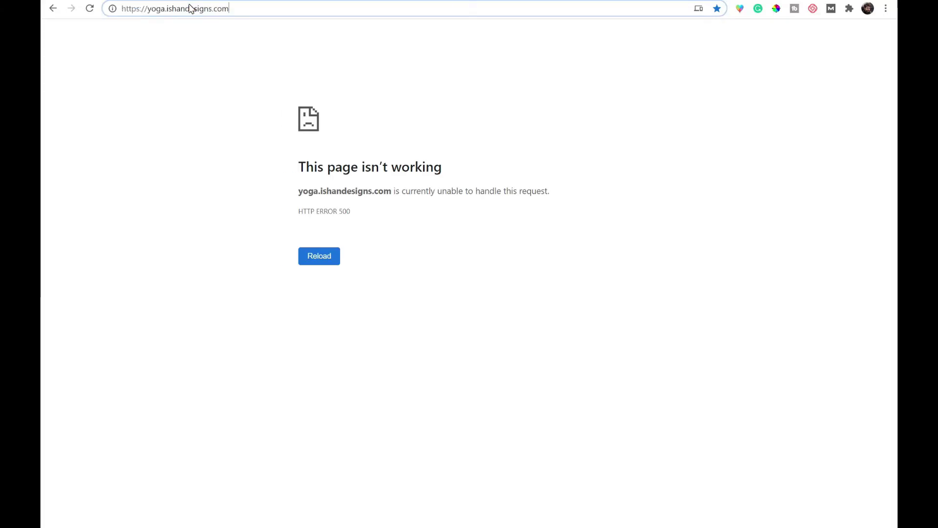
pyautogui.press('End')
pyautogui.write('/cpanel')
pyautogui.press('Return')
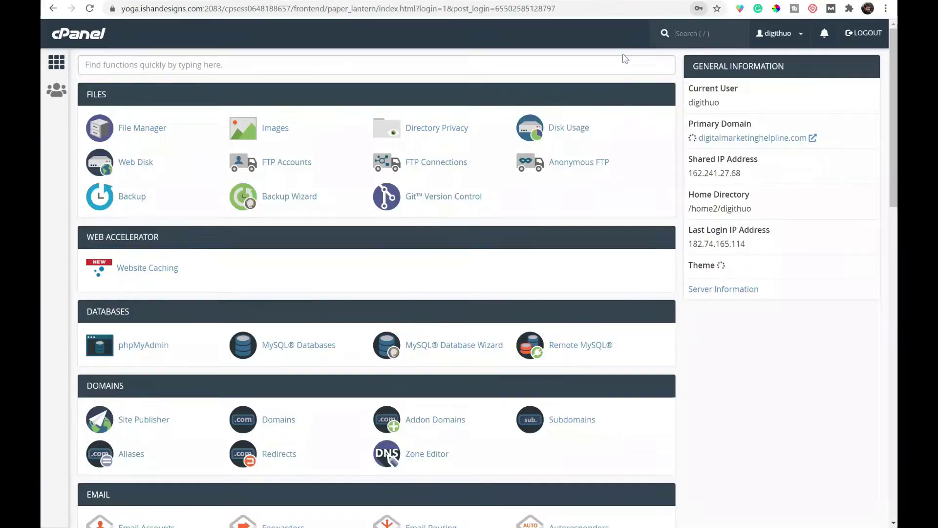
# Step: Search the cPanel home page for "ini" and open the MultiPHP INI Editor
pyautogui.scroll(-3, 339, 268)
pyautogui.hotkey('ctrl', 'f')
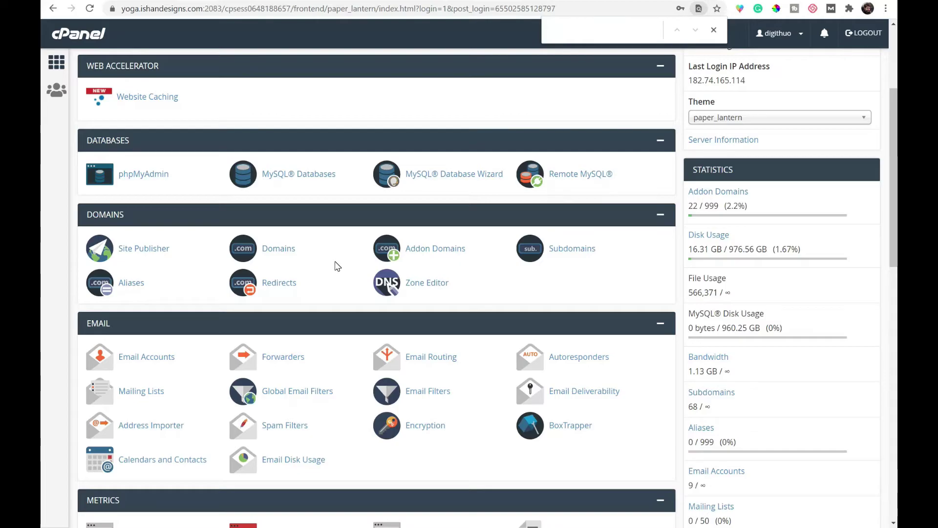
pyautogui.write('ini')
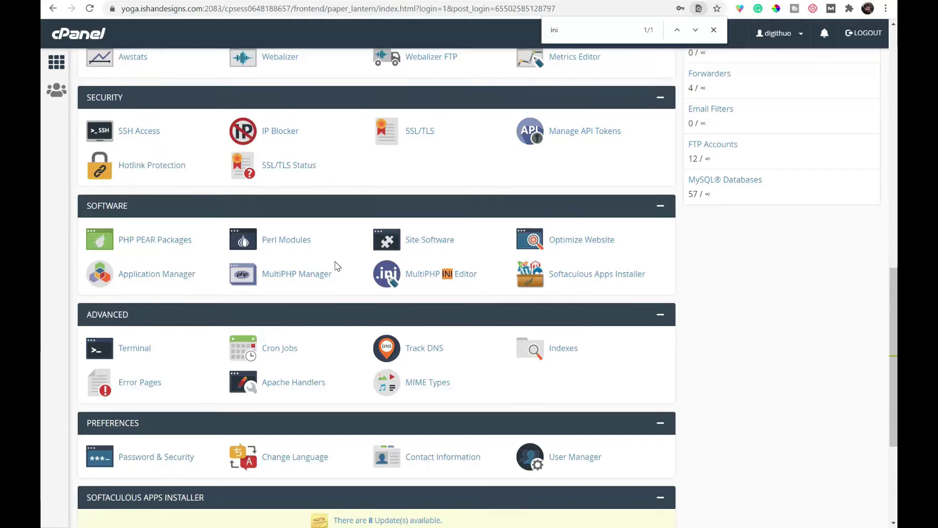
pyautogui.click(439, 276)
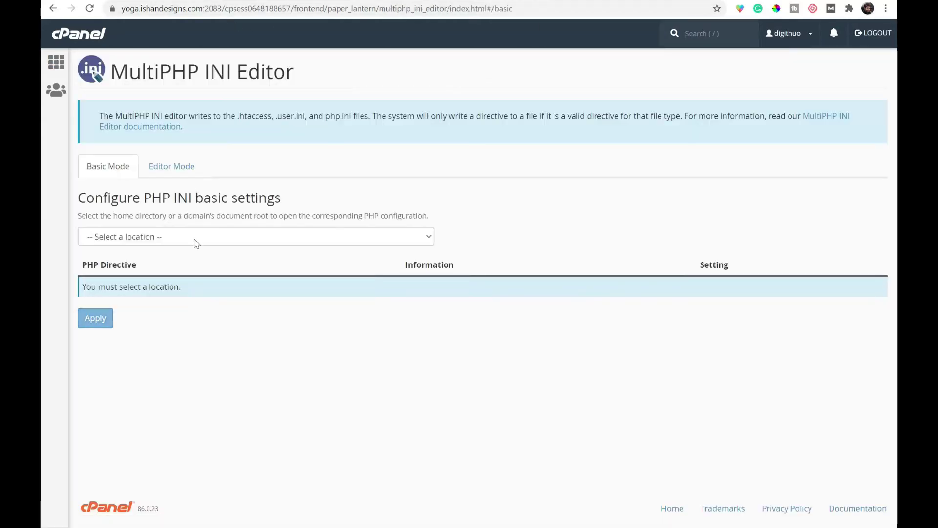
# Step: Choose yoga.ishandesigns.com as the location for the basic PHP INI settings
pyautogui.click(188, 240)
pyautogui.scroll(-10, 239, 357)
pyautogui.scroll(-5, 238, 357)
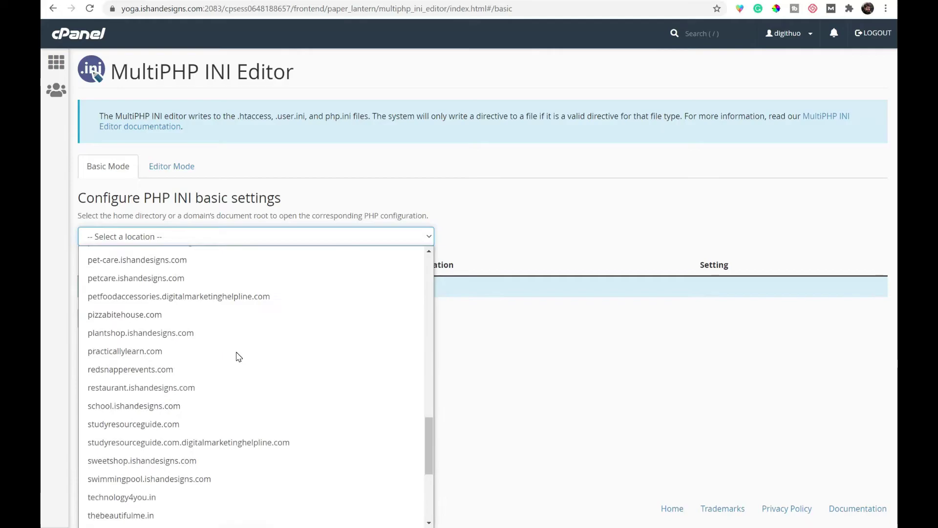
pyautogui.scroll(5, 239, 357)
pyautogui.scroll(-5, 239, 357)
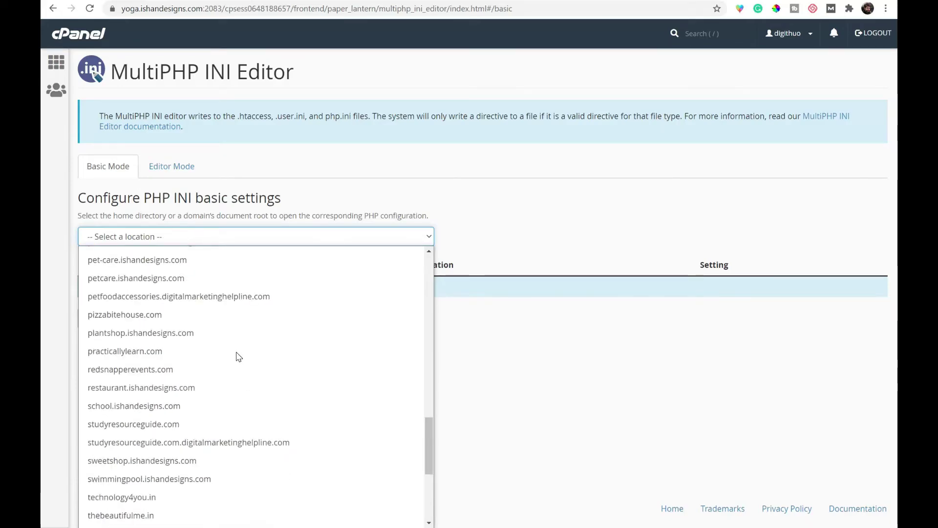
pyautogui.scroll(5, 238, 357)
pyautogui.scroll(-5, 238, 357)
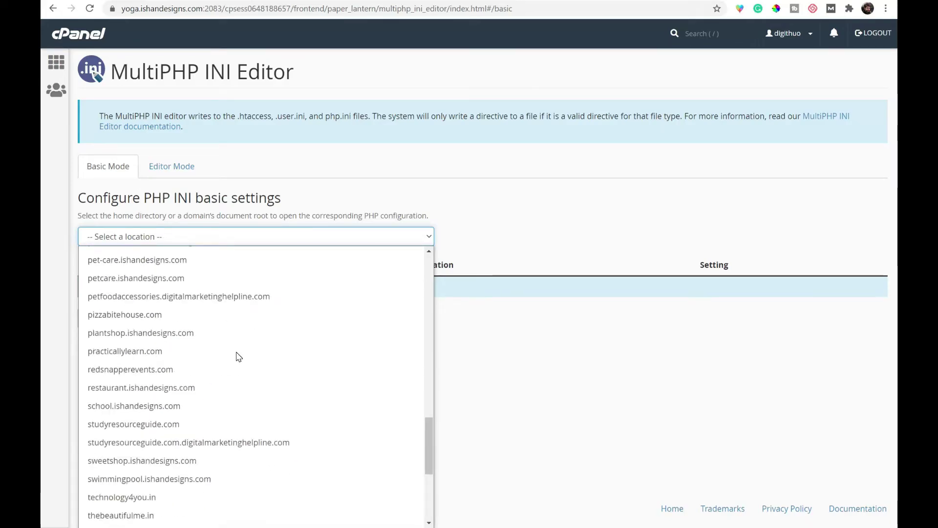
pyautogui.scroll(-5, 239, 357)
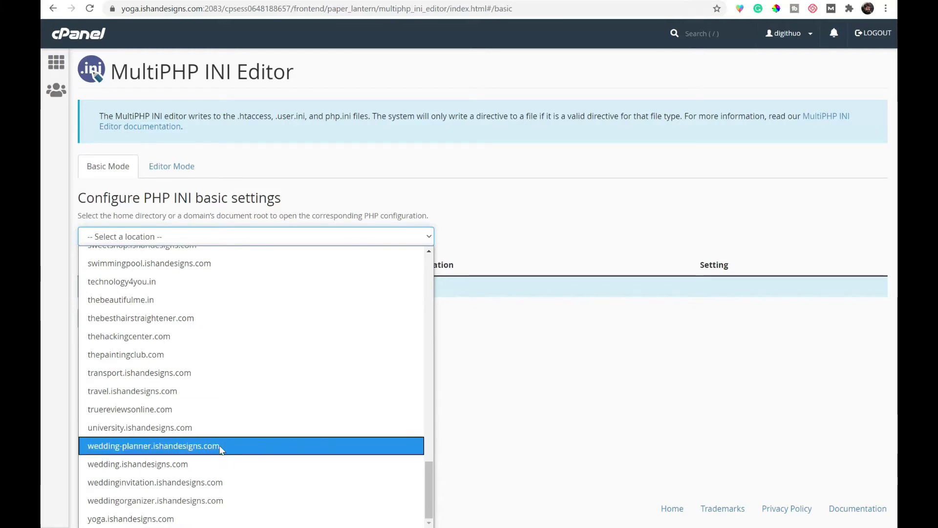
pyautogui.click(176, 519)
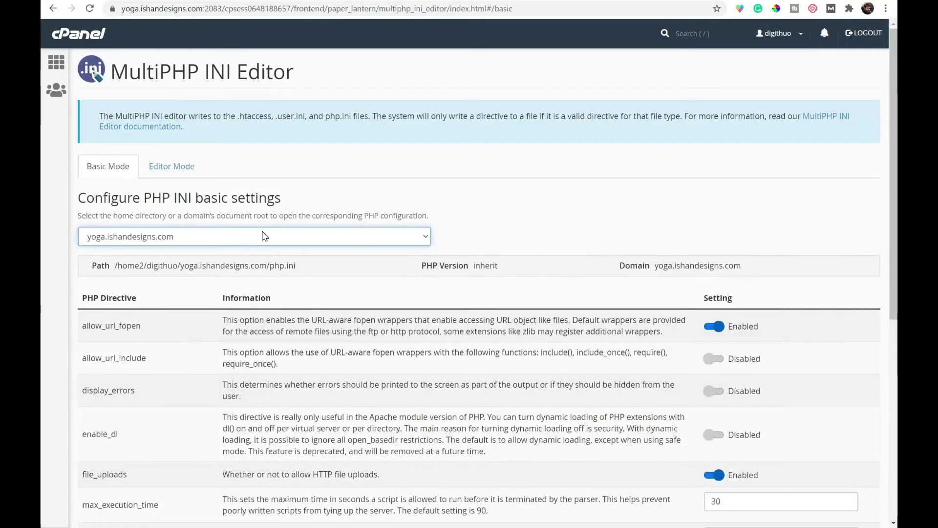
# Step: Enable the display_errors directive for yoga.ishandesigns.com and apply the settings
pyautogui.scroll(-1, 195, 318)
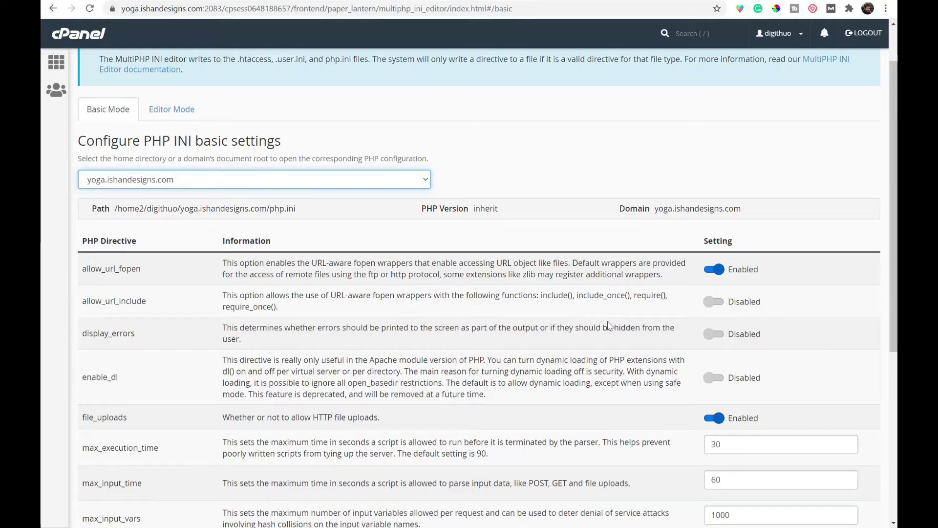
pyautogui.click(714, 334)
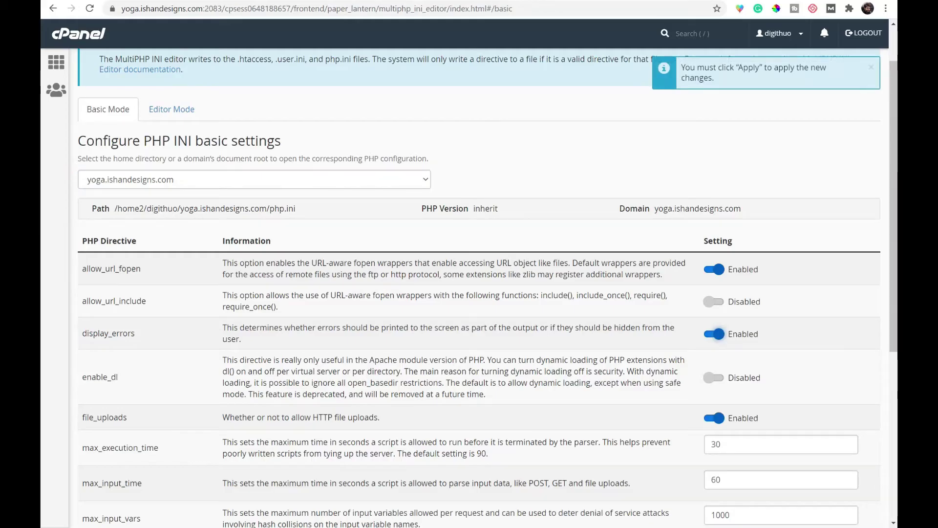
pyautogui.scroll(-6, 487, 287)
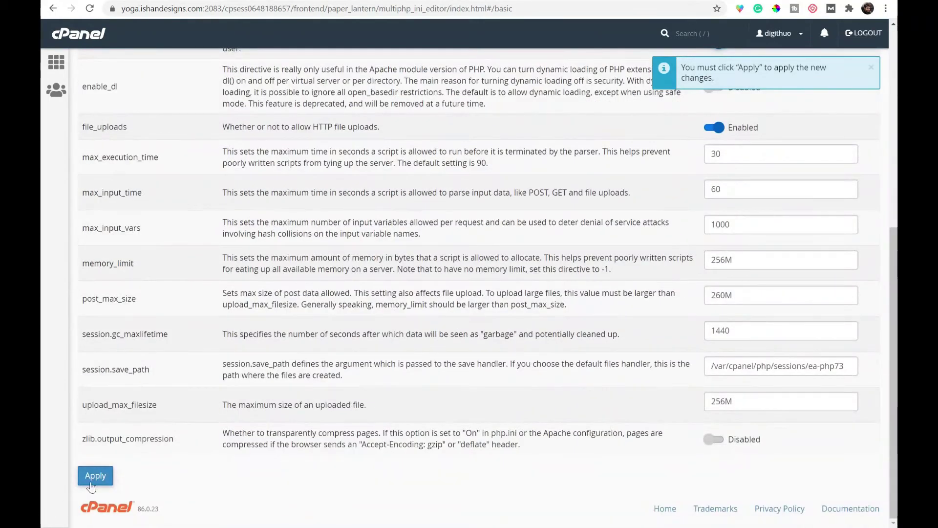
pyautogui.click(100, 472)
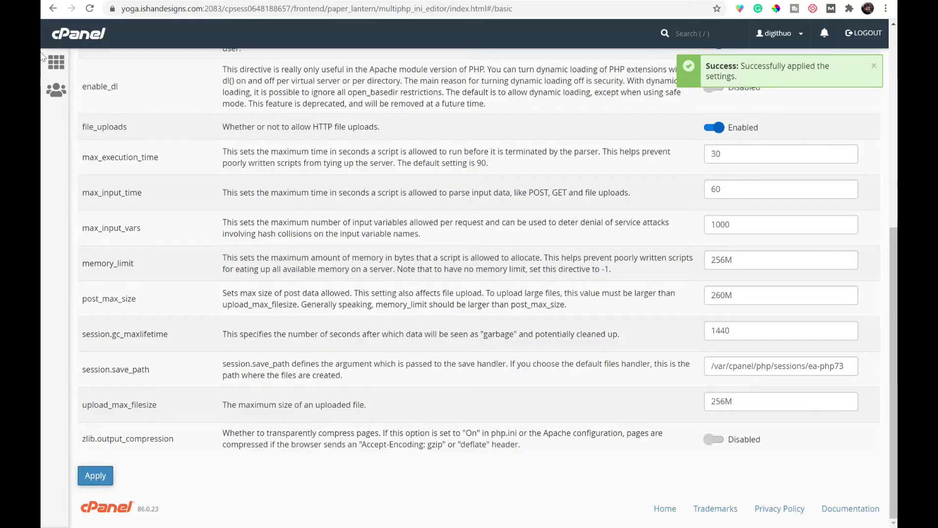
# Step: Return to the broken yoga.ishandesigns.com page and reload it to check for a PHP error message
pyautogui.click(220, 0)
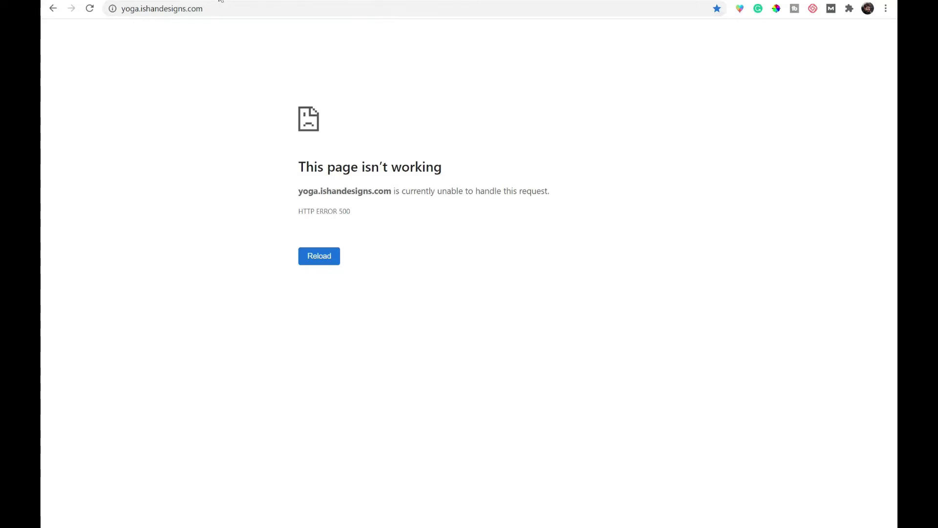
pyautogui.click(90, 10)
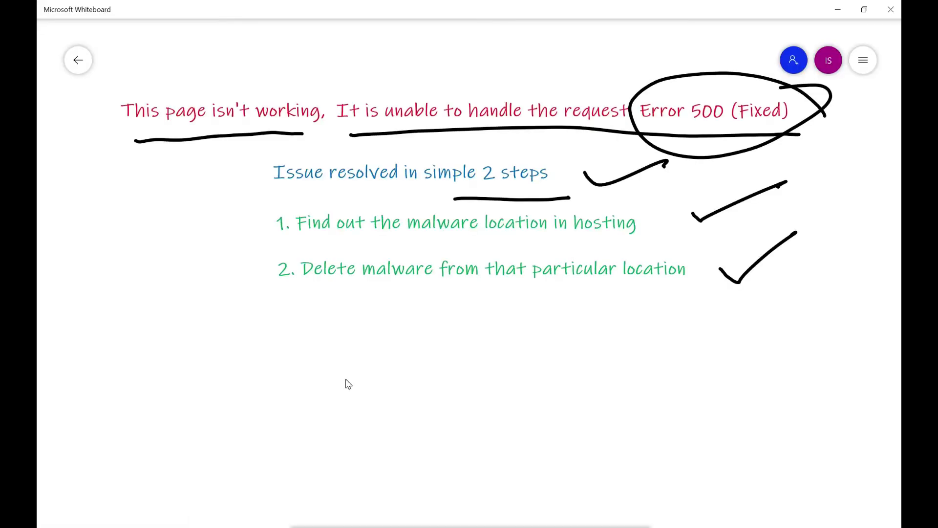
# Step: On the whiteboard in Microsoft Whiteboard, tick step 1 about finding the malware and mark step 2 about deleting it
pyautogui.moveTo(211, 233)
pyautogui.mouseDown()
pyautogui.moveTo(225, 243)
pyautogui.moveTo(277, 202)
pyautogui.mouseUp()
pyautogui.moveTo(262, 266)
pyautogui.mouseDown()
pyautogui.moveTo(263, 288)
pyautogui.moveTo(318, 243)
pyautogui.moveTo(631, 241)
pyautogui.moveTo(719, 268)
pyautogui.moveTo(630, 318)
pyautogui.moveTo(264, 309)
pyautogui.mouseUp()
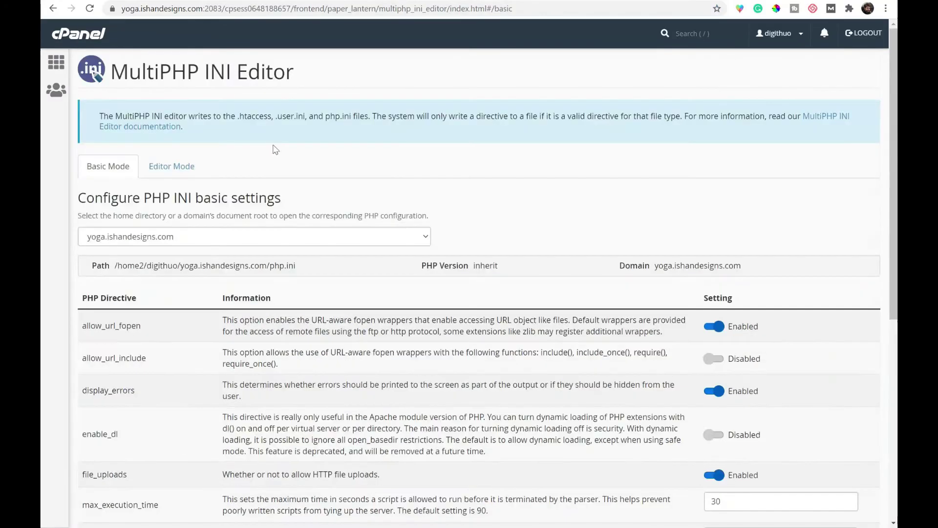
# Step: In the cPanel File Manager, open the yoga.ishandesigns.com folder from the home directory tree
pyautogui.click(71, 34)
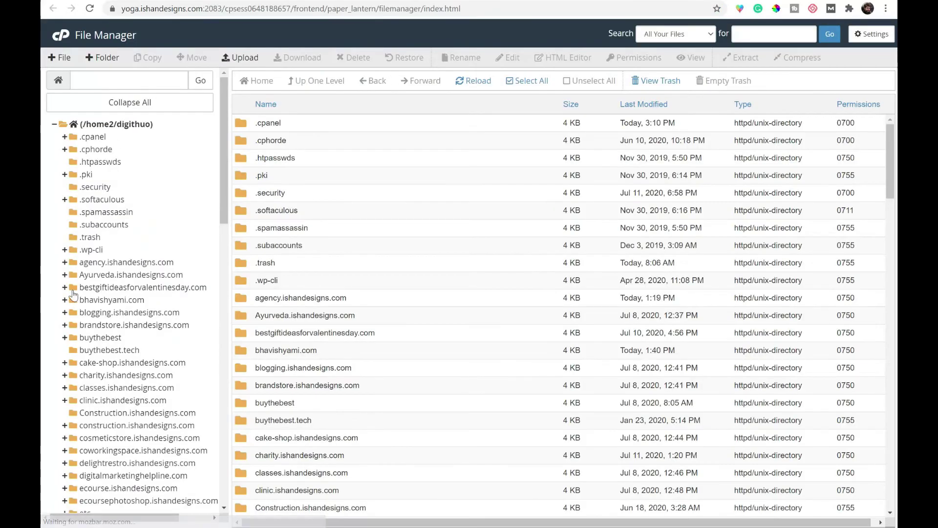
pyautogui.scroll(-4, 122, 371)
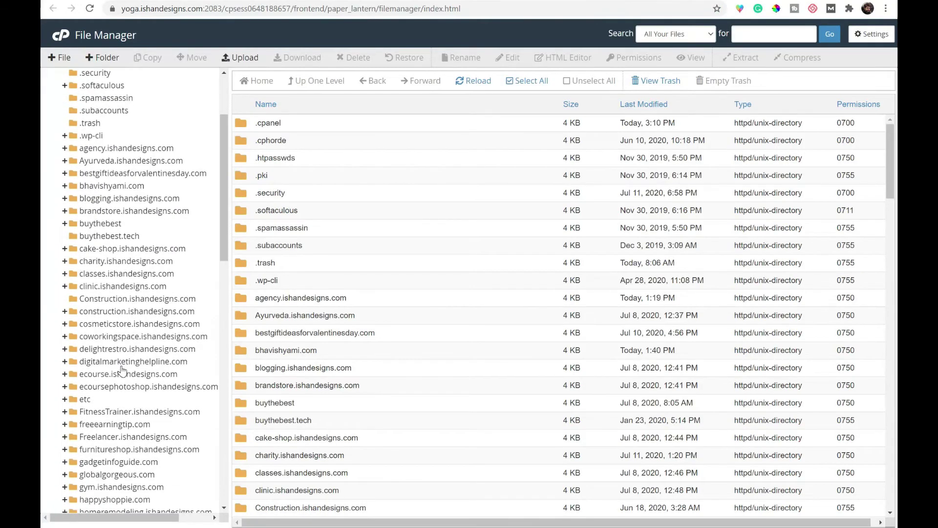
pyautogui.scroll(-1, 122, 372)
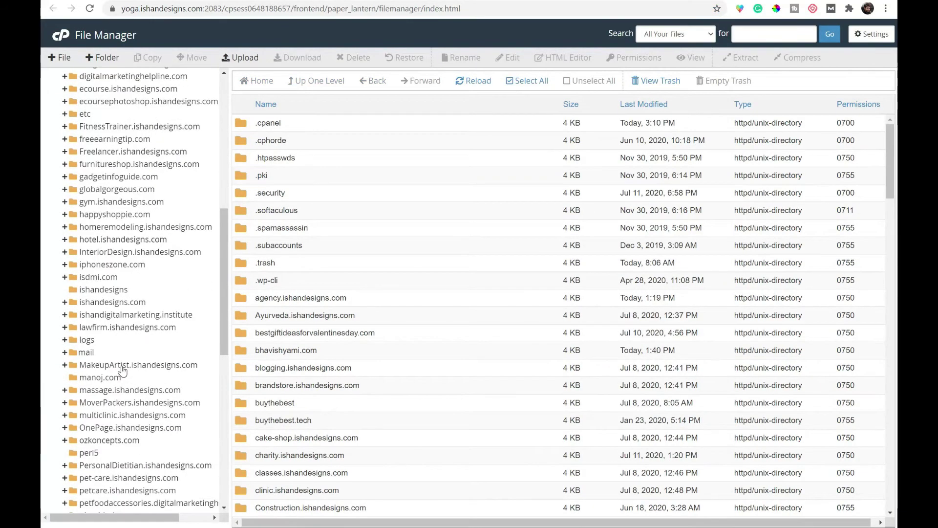
pyautogui.scroll(-3, 122, 370)
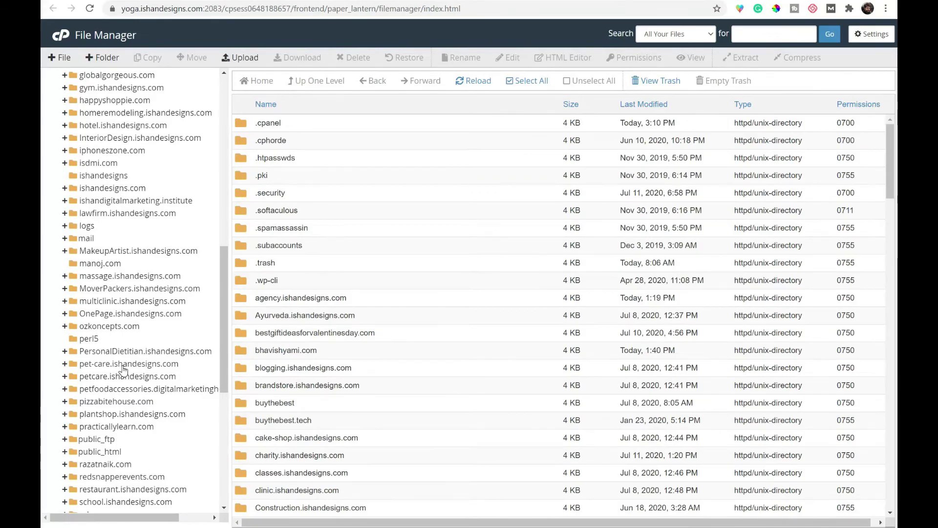
pyautogui.scroll(-8, 123, 370)
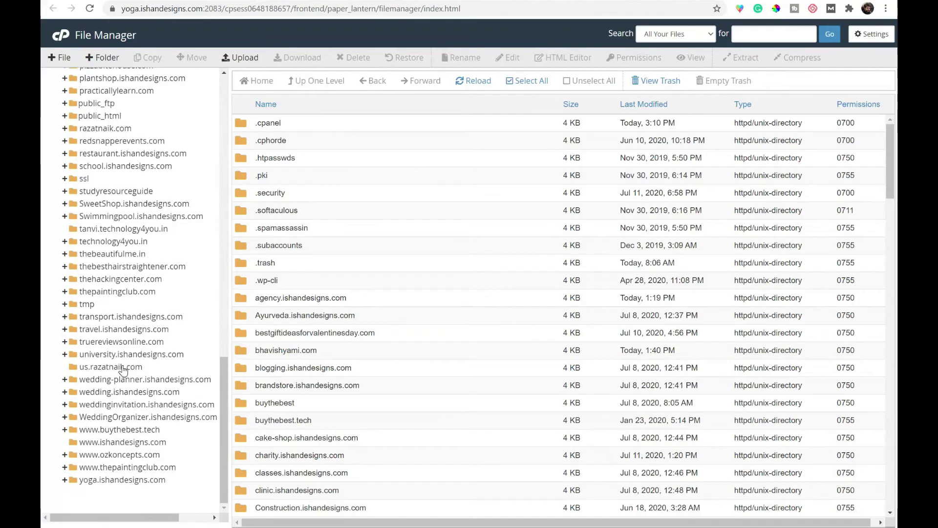
pyautogui.click(104, 480)
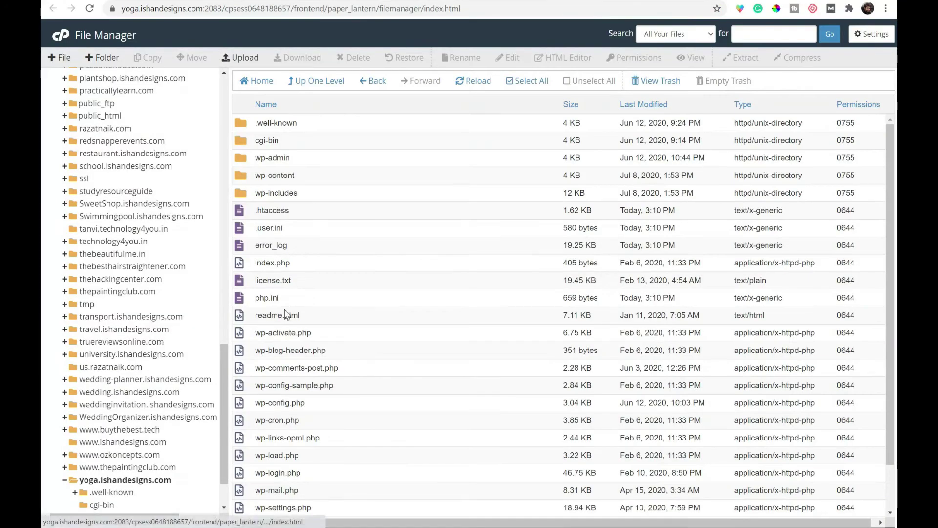
# Step: Open functions.php from the wp-includes folder in the code editor
pyautogui.doubleClick(241, 194)
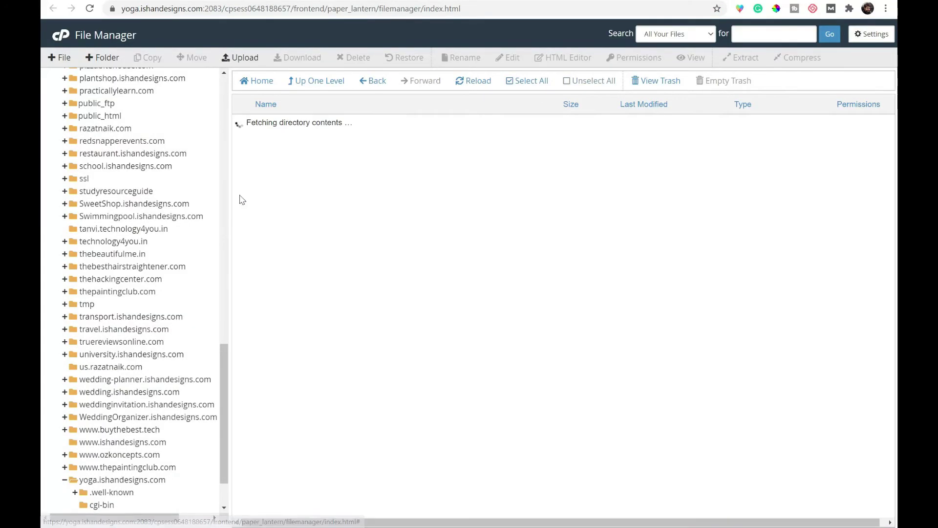
pyautogui.scroll(-15, 349, 274)
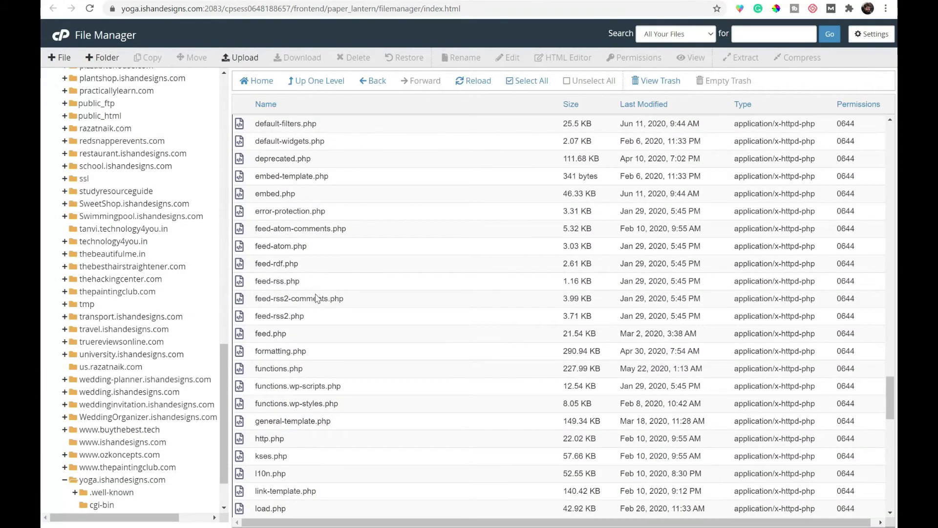
pyautogui.click(304, 373)
pyautogui.rightClick(304, 371)
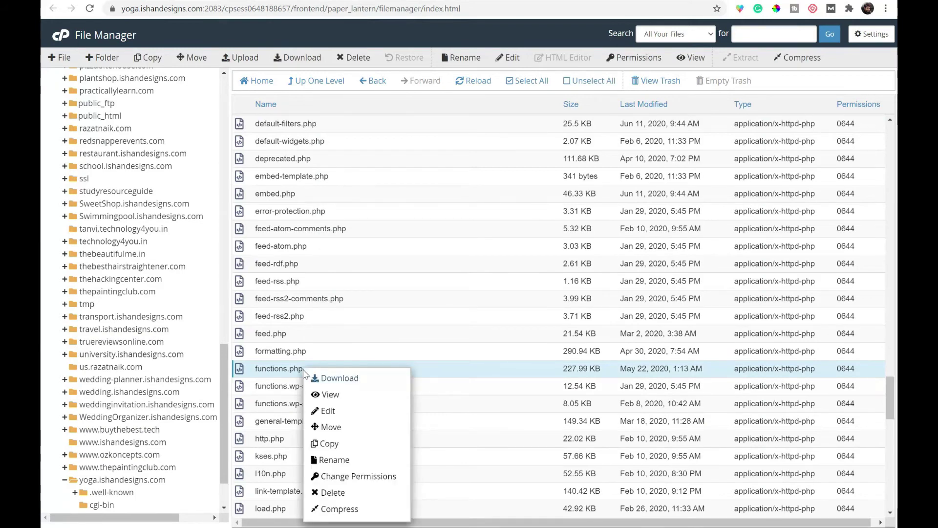
pyautogui.click(328, 411)
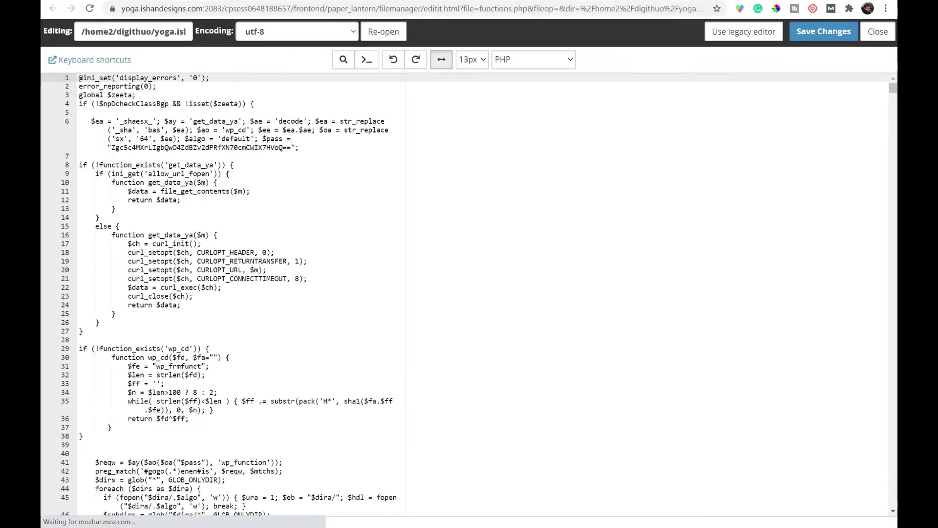
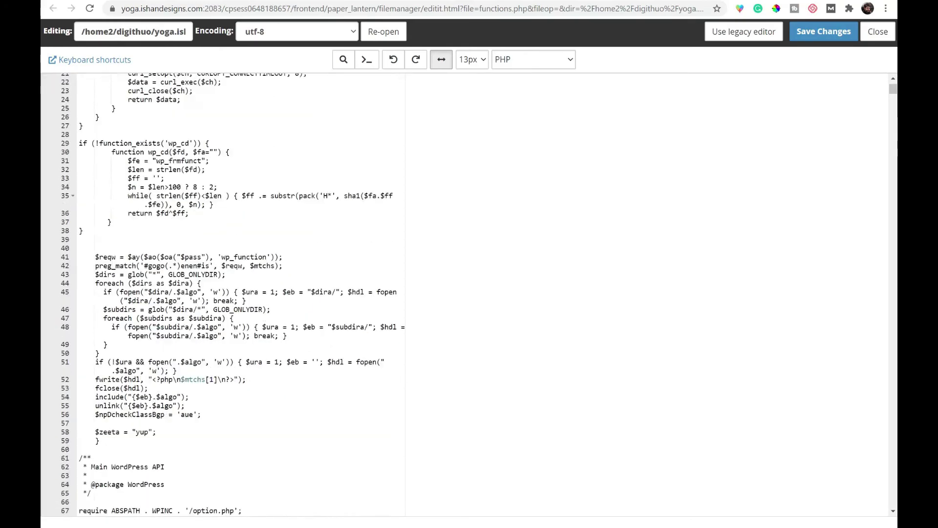
# Step: Read the details of the error flagged at line 52, the fwrite call, in functions.php
pyautogui.moveTo(47, 280)
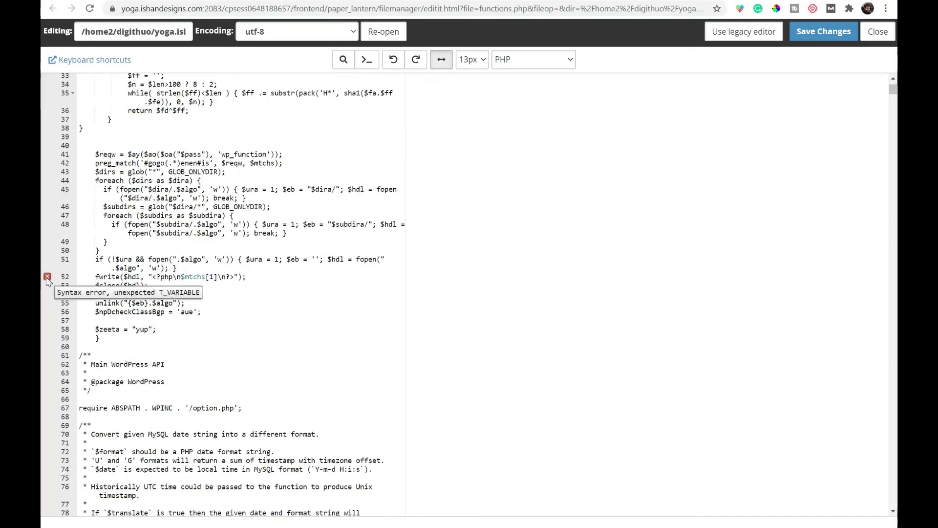
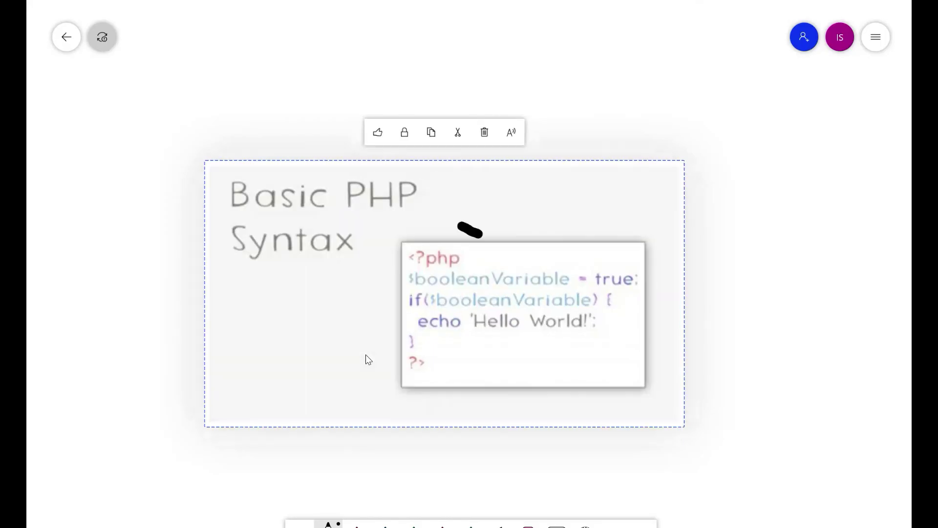
# Step: On the whiteboard, circle the opening <?php tag in the Basic PHP Syntax example and draw a tick beside it
pyautogui.moveTo(463, 226)
pyautogui.mouseDown()
pyautogui.moveTo(395, 261)
pyautogui.moveTo(424, 278)
pyautogui.moveTo(492, 262)
pyautogui.moveTo(479, 227)
pyautogui.mouseUp()
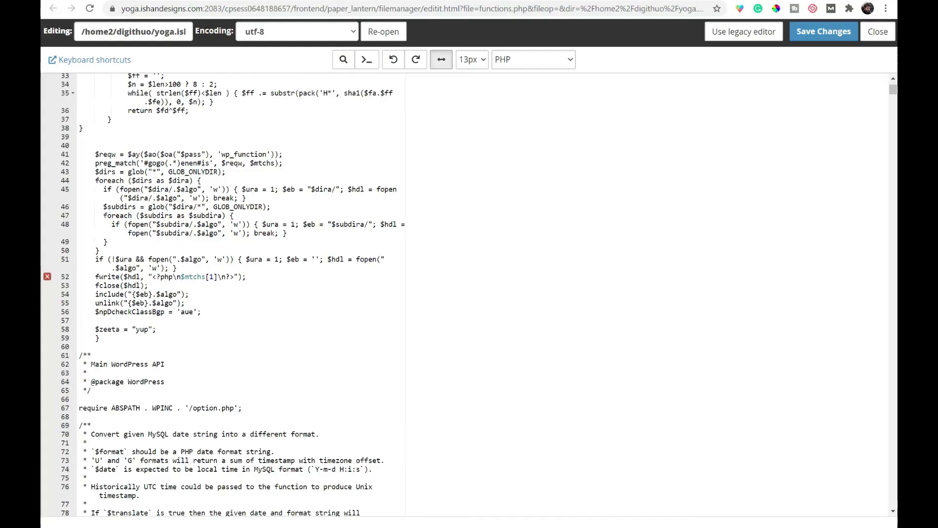
pyautogui.scroll(6, 240, 294)
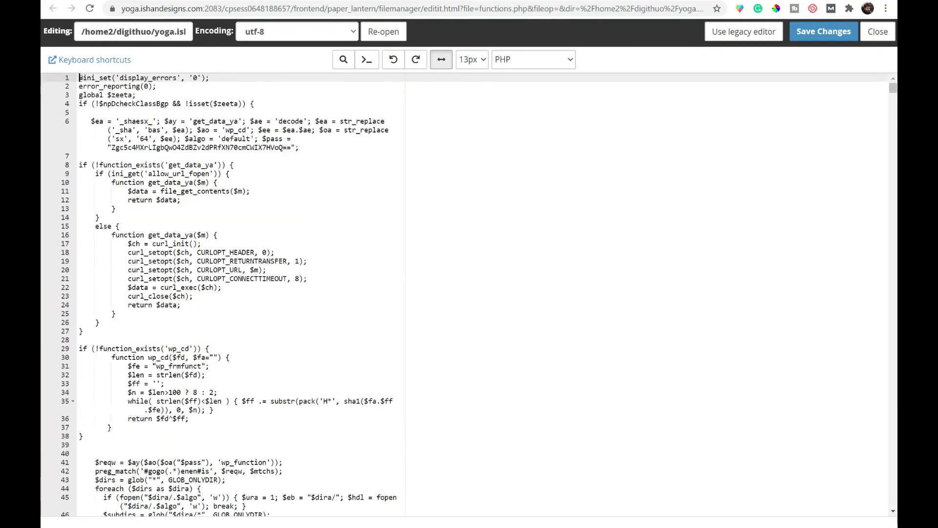
pyautogui.moveTo(80, 78); pyautogui.dragTo(83, 87)
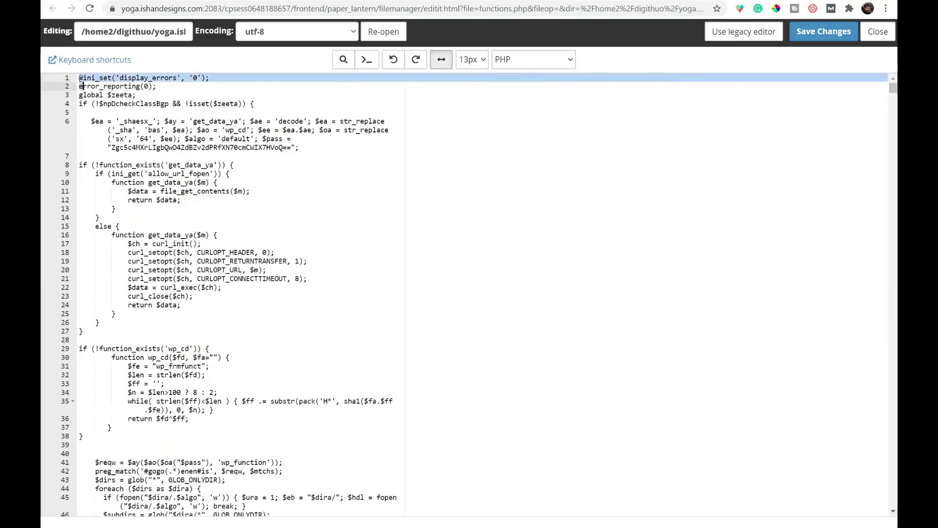
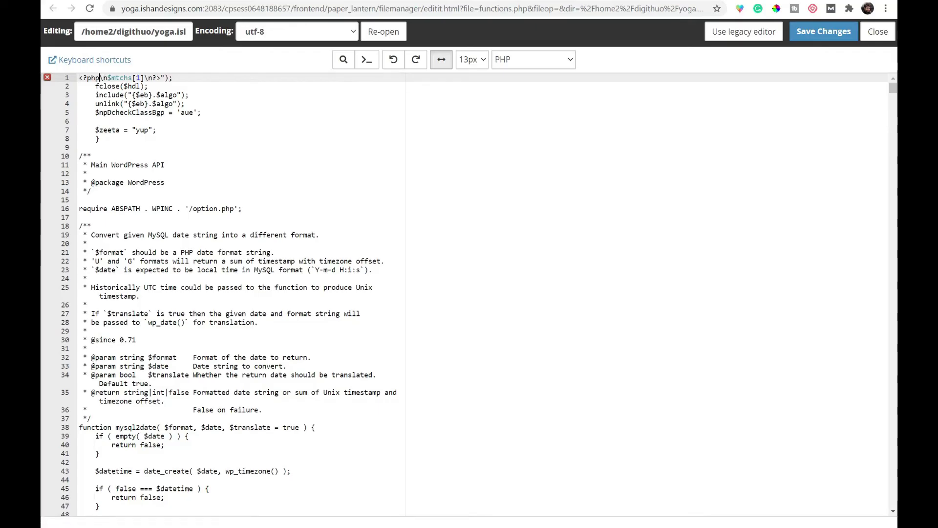
# Step: Delete the remaining malware code in functions.php, from just after the opening <?php tag through the closing brace on line 8
pyautogui.hotkey('shift', 'Down')
pyautogui.hotkey('shift', 'Down')
pyautogui.hotkey('shift', 'Down')
pyautogui.hotkey('shift', 'Down')
pyautogui.hotkey('shift', 'Down')
pyautogui.hotkey('shift', 'Down')
pyautogui.hotkey('shift', 'Down')
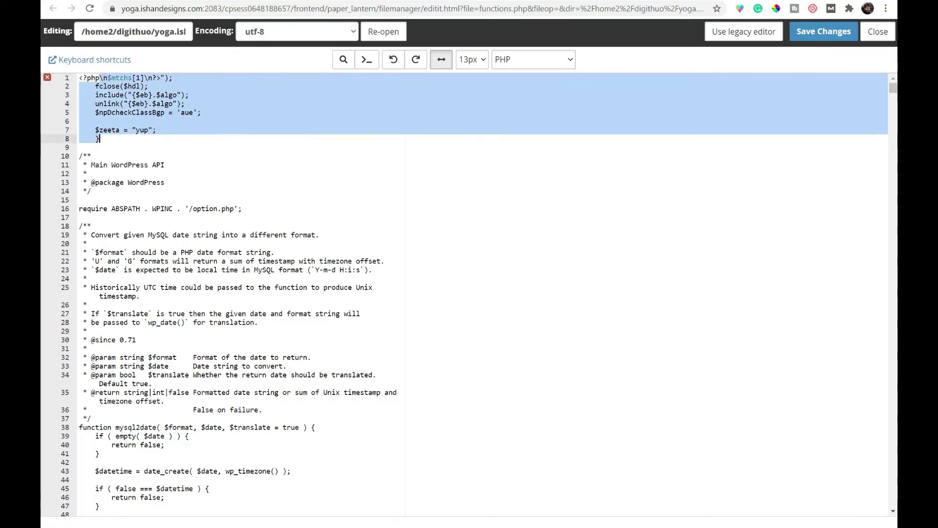
pyautogui.hotkey('shift', 'Down')
pyautogui.hotkey('shift', 'Up')
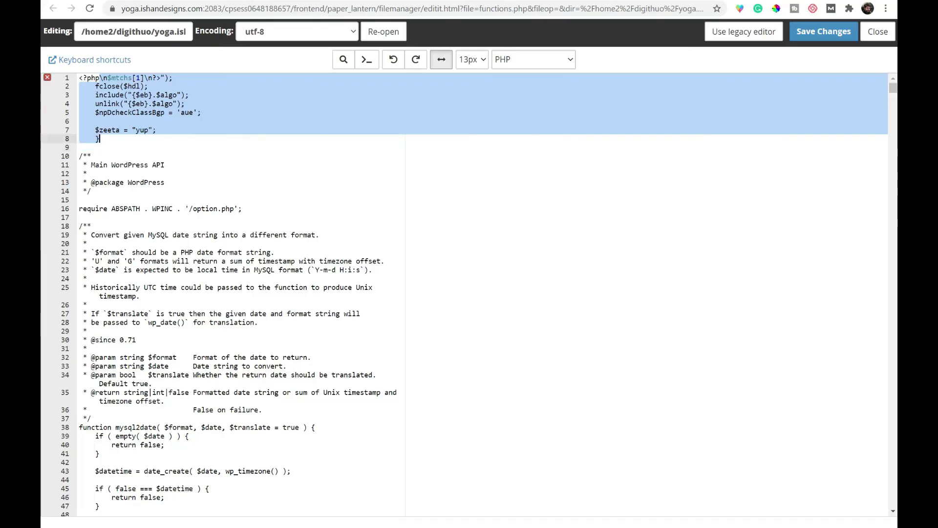
pyautogui.press('BackSpace')
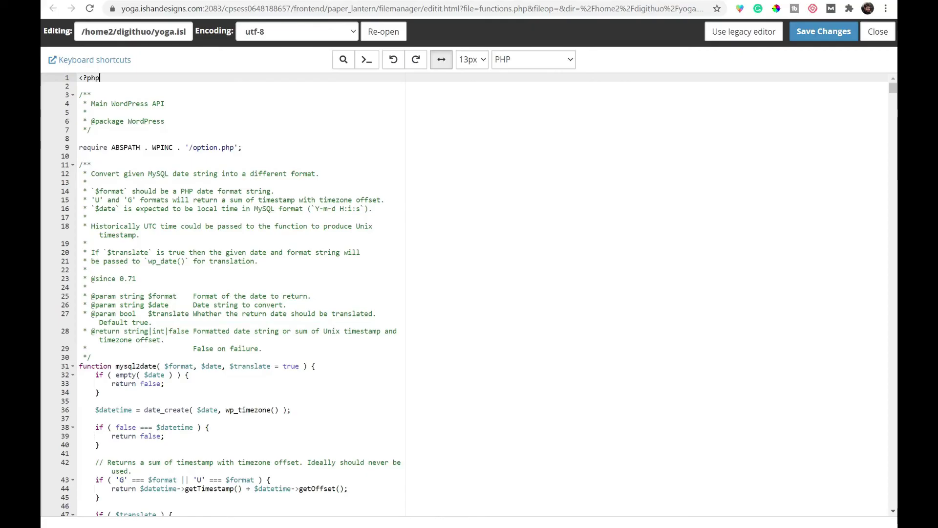
# Step: Review the code that follows the opening <?php tag in functions.php and save the changes to the file
pyautogui.click(166, 104)
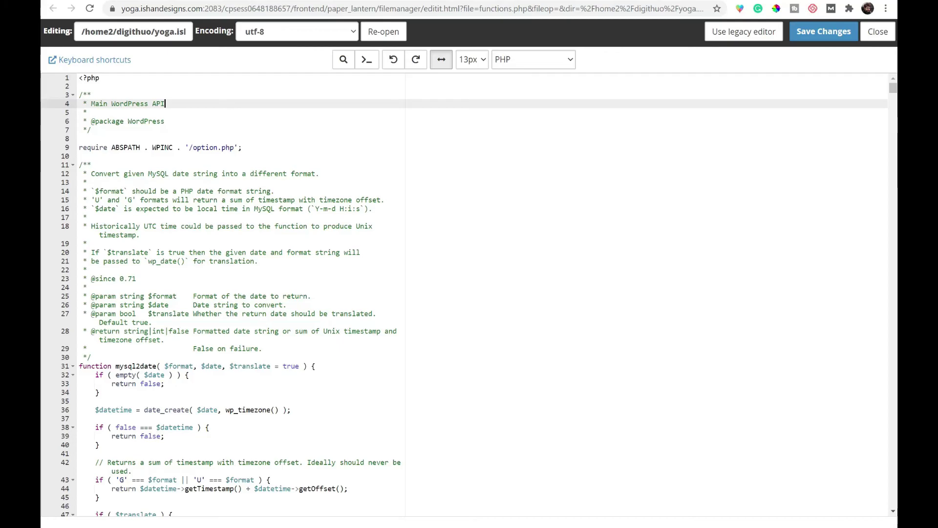
pyautogui.moveTo(98, 87); pyautogui.dragTo(195, 200)
pyautogui.click(251, 104)
pyautogui.scroll(-20, 464, 293)
pyautogui.scroll(20, 465, 293)
pyautogui.click(303, 78)
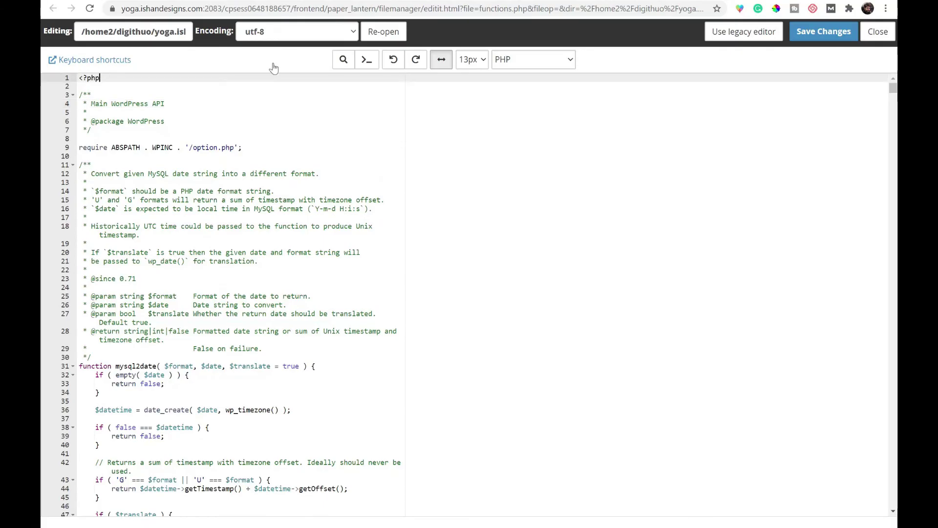
pyautogui.click(811, 35)
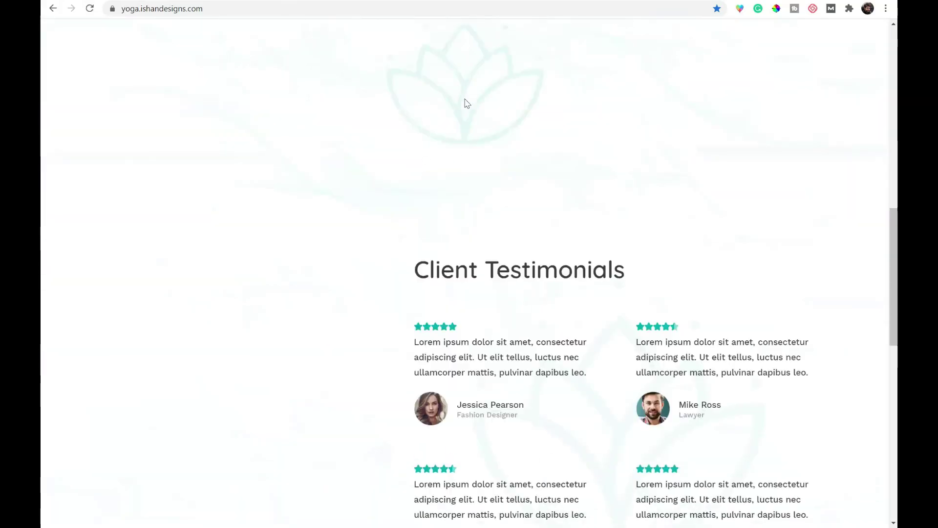
# Step: Check the yoga.ishandesigns.com home page down to the Contact Me section, and try its Expertise and Classes navigation links
pyautogui.scroll(-10, 467, 103)
pyautogui.scroll(-2, 466, 103)
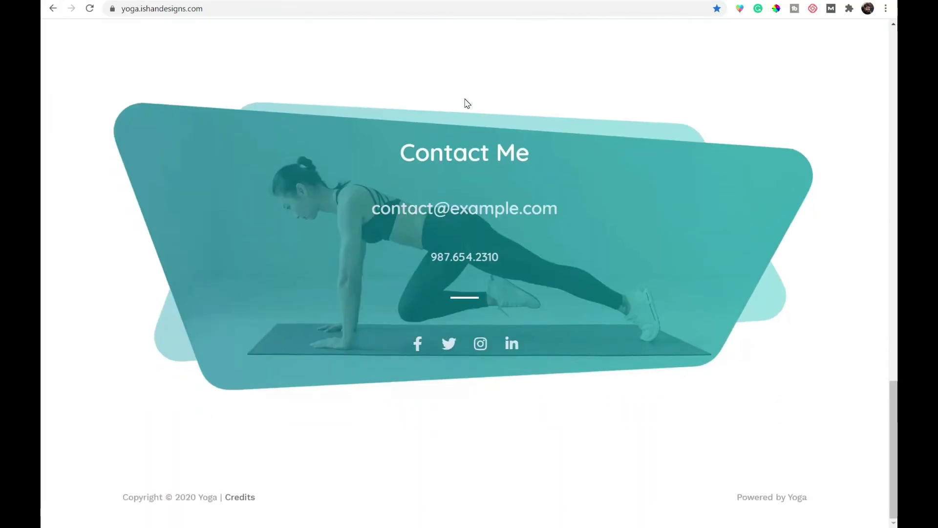
pyautogui.scroll(20, 465, 99)
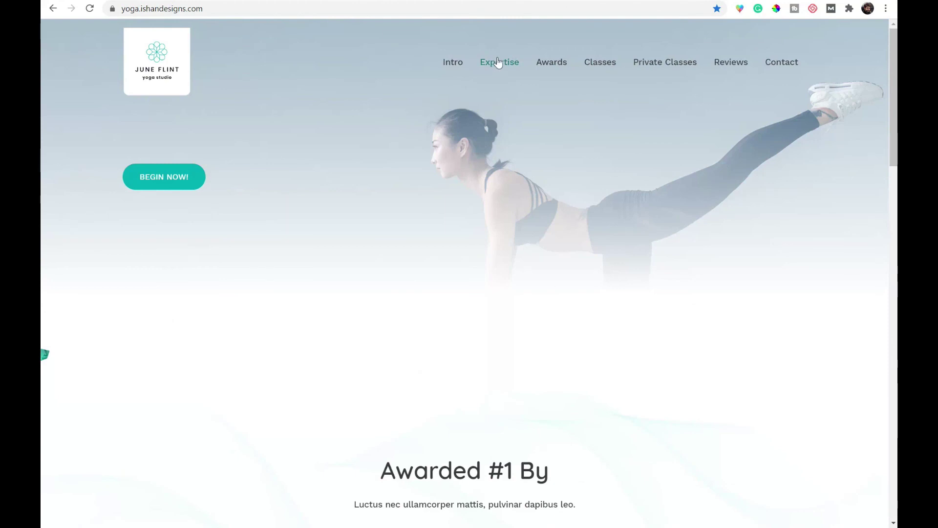
pyautogui.click(499, 62)
pyautogui.scroll(2, 545, 43)
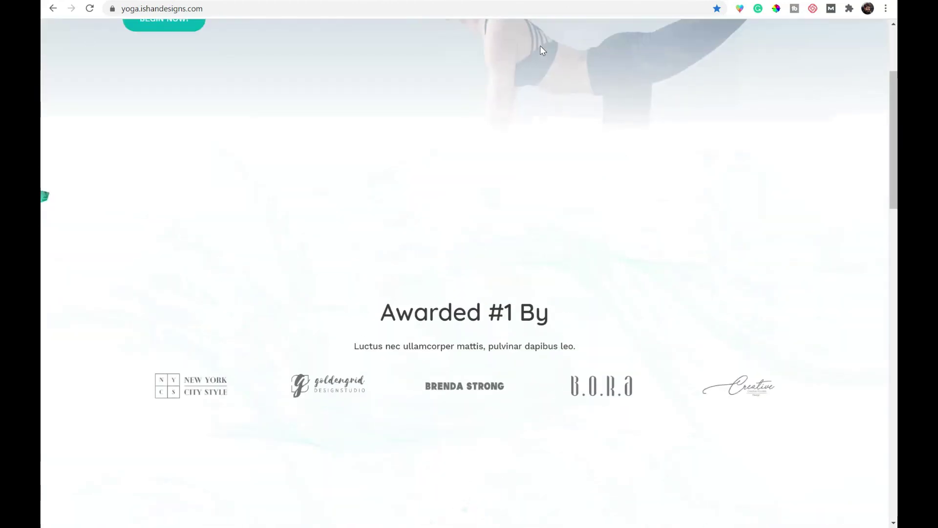
pyautogui.scroll(3, 541, 45)
pyautogui.click(603, 63)
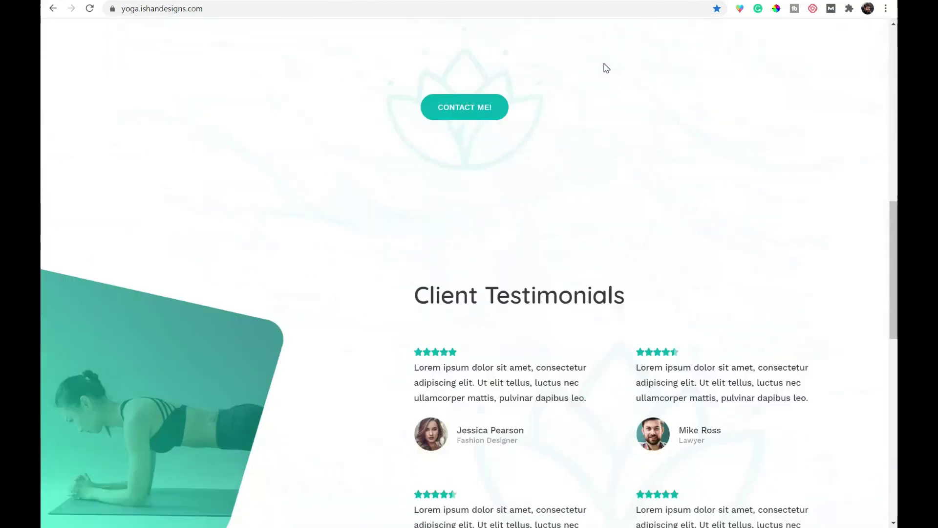